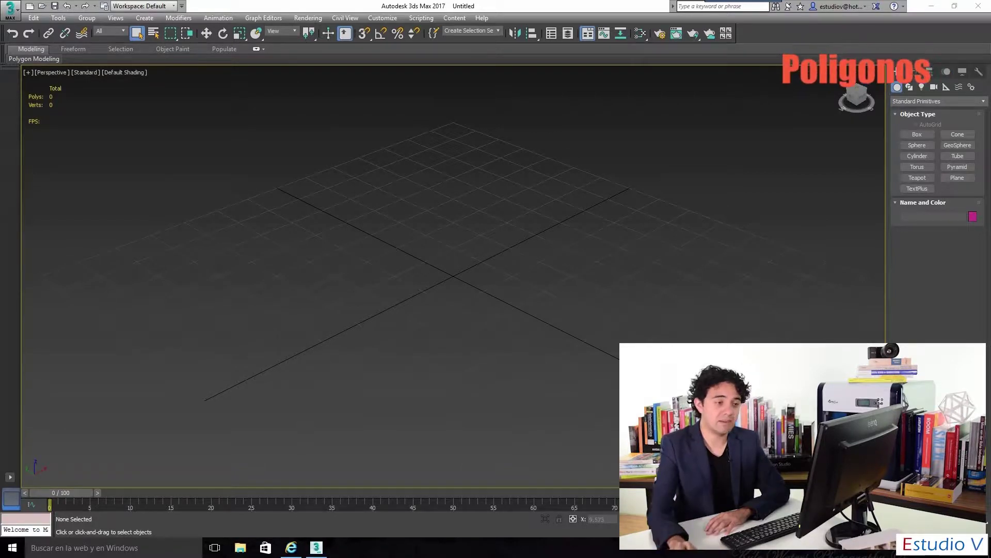
- Create a sphere at the centre of the Perspective viewport's grid
click(928, 147)
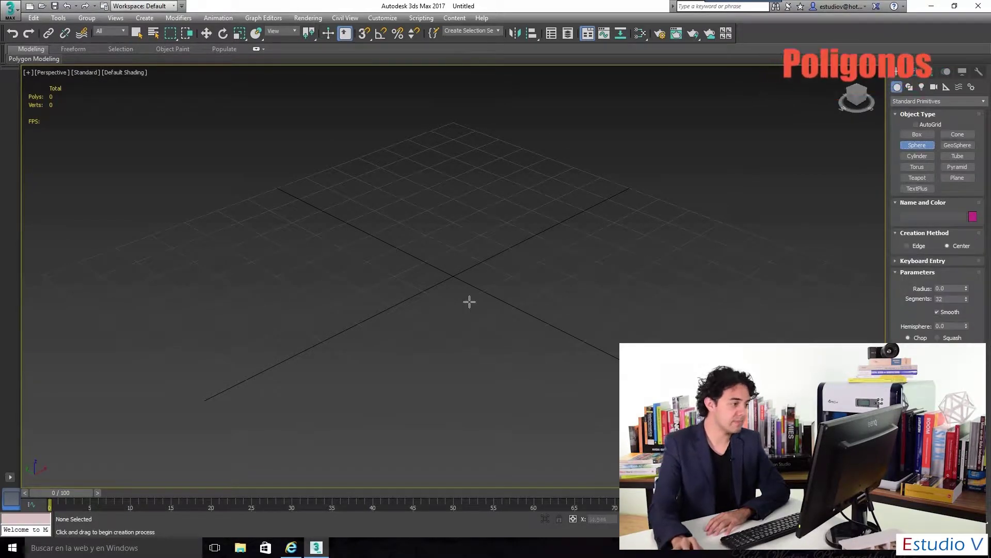
drag(453, 277, 549, 354)
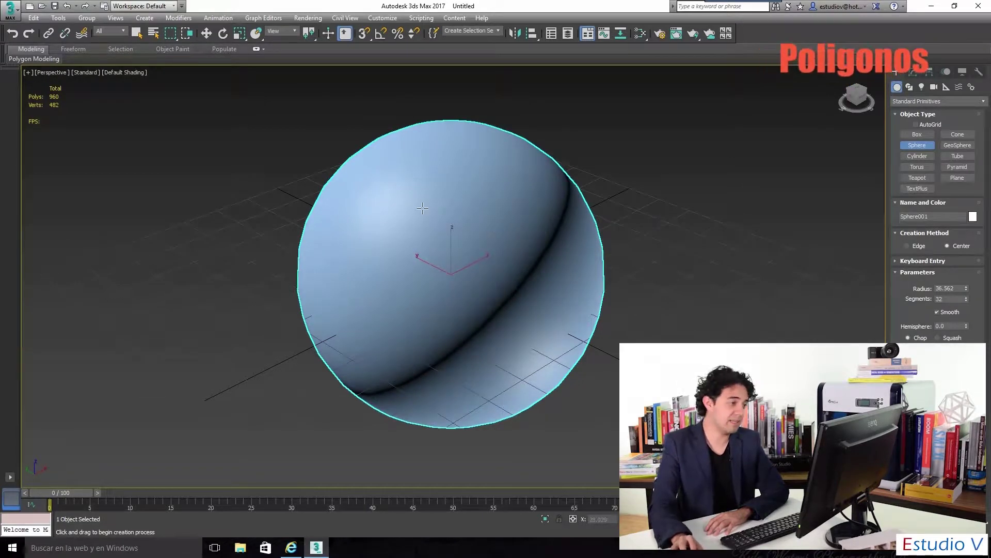
right_click(176, 144)
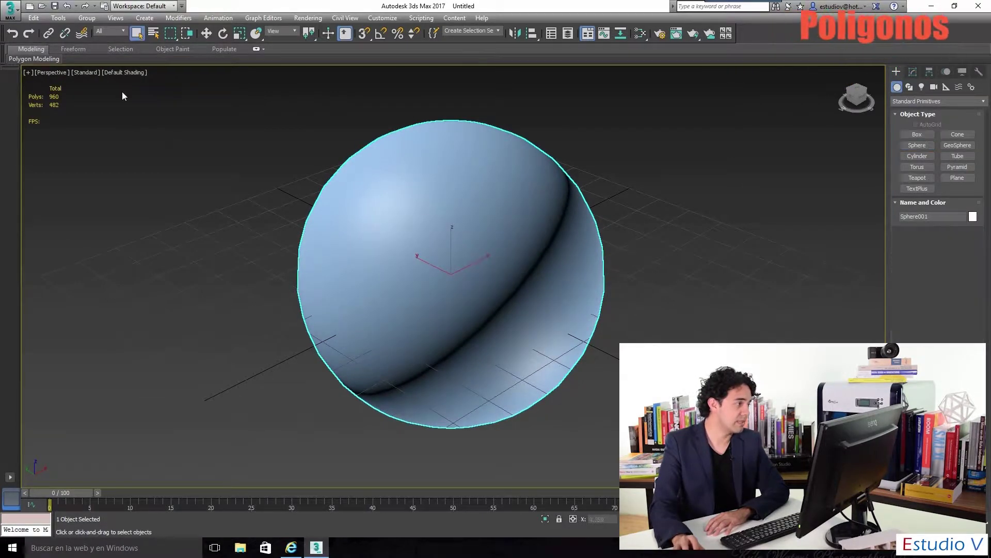
- Switch the Perspective viewport to Edged Faces shading and deselect the sphere
click(129, 72)
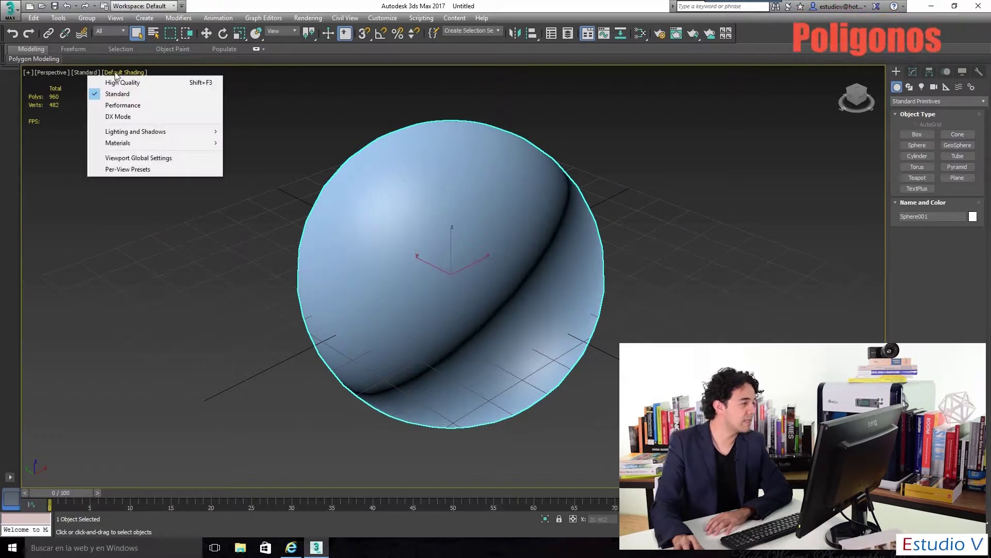
click(124, 72)
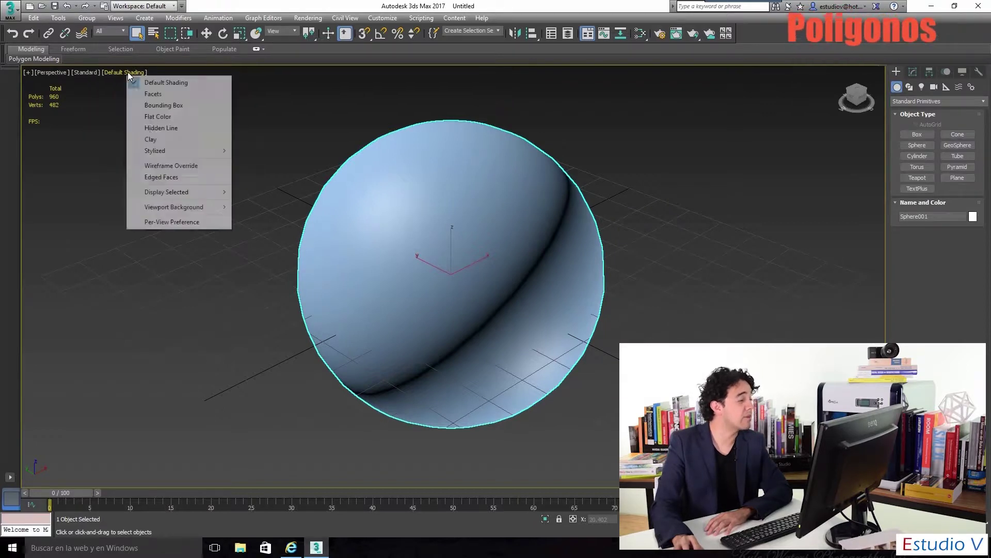
click(197, 179)
click(237, 157)
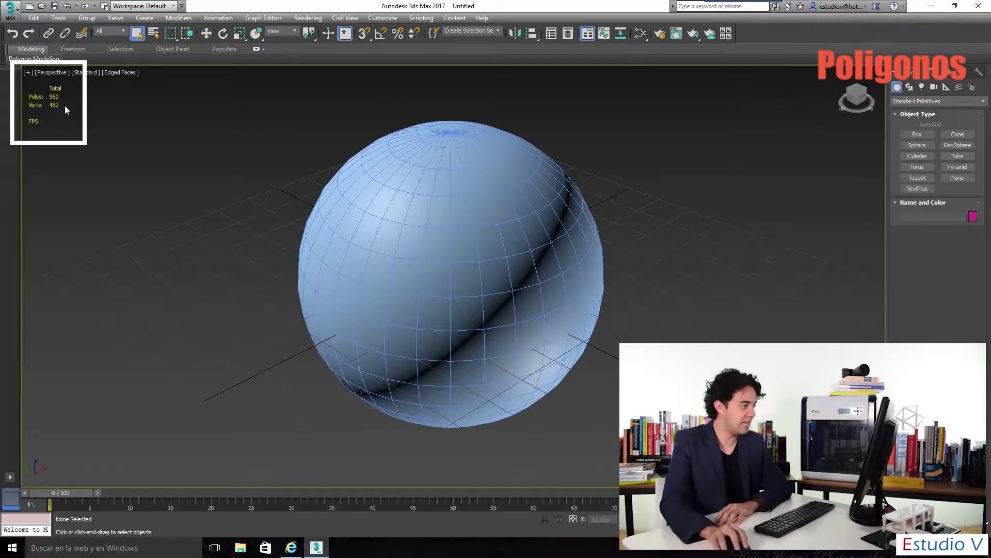
- Select Sphere001 and show its Modify parameters (radius 36.962, 32 segments)
scroll(256, 239, up, 3)
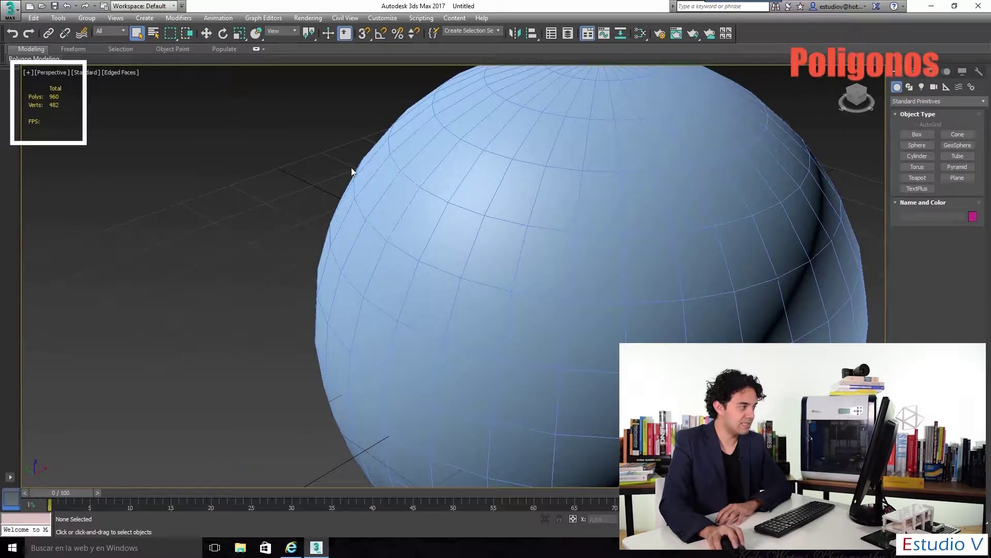
click(330, 266)
scroll(551, 248, down, 2)
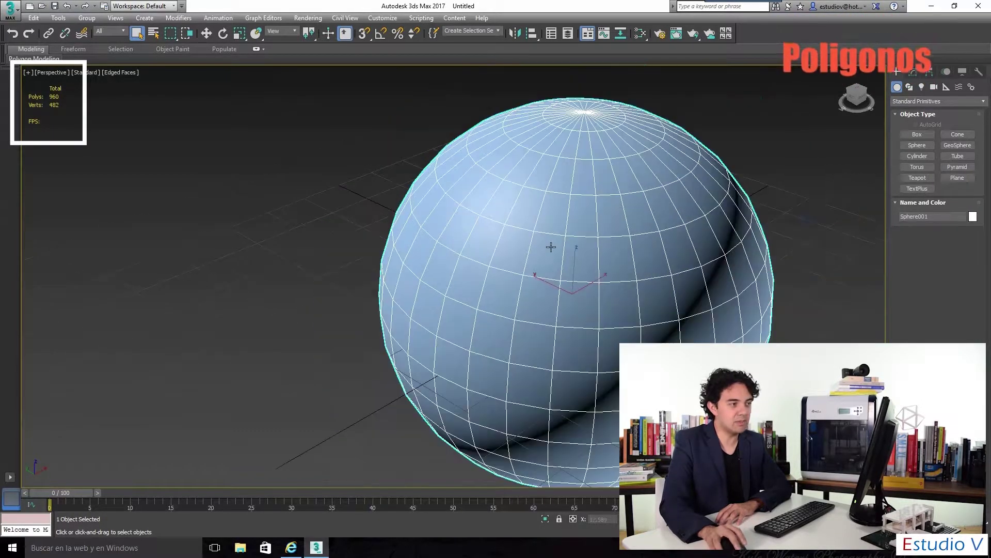
click(912, 72)
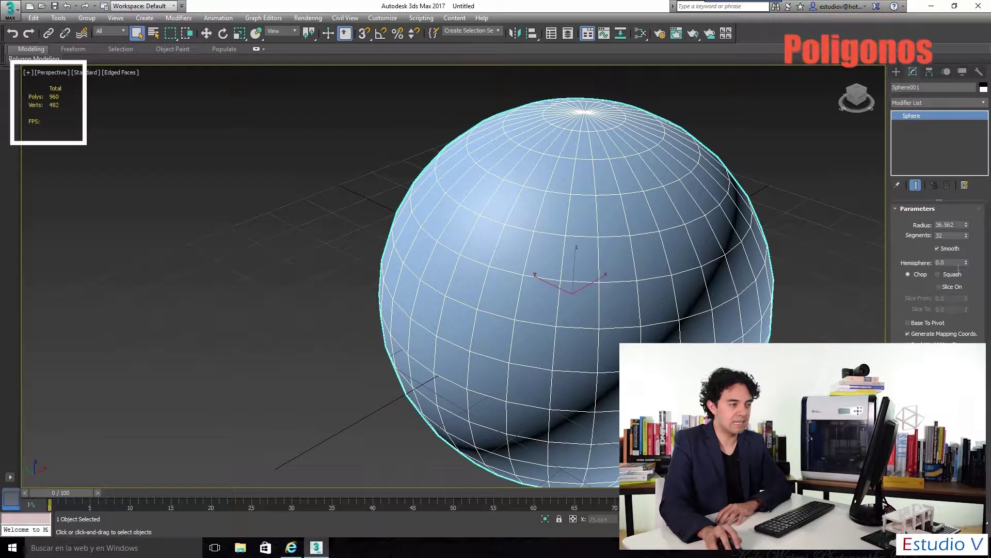
- Raise Sphere001's segments from 32 to 98, giving 9,408 polygons
mouse_move(967, 236)
mouse_down()
mouse_move(975, 223)
mouse_move(969, 208)
mouse_up()
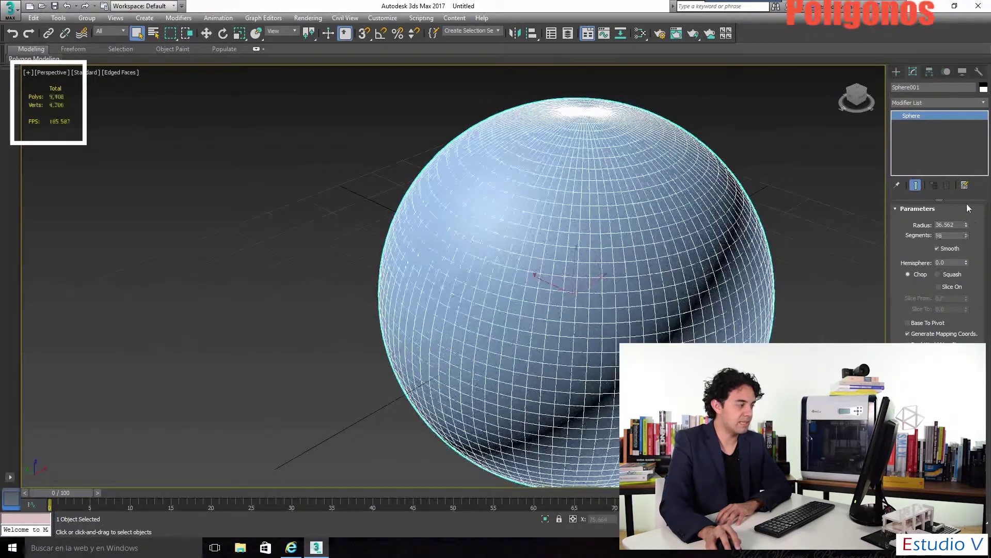